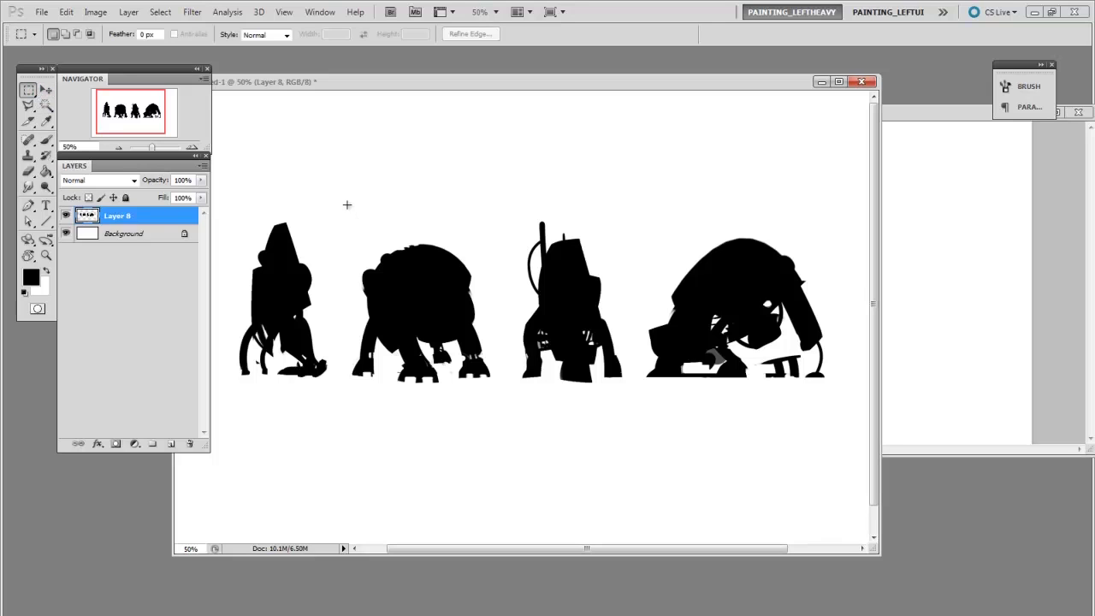
Copy the second robot silhouette and paste it into the blank document, shown in full-screen mode
left_click_drag(344, 208, 493, 406)
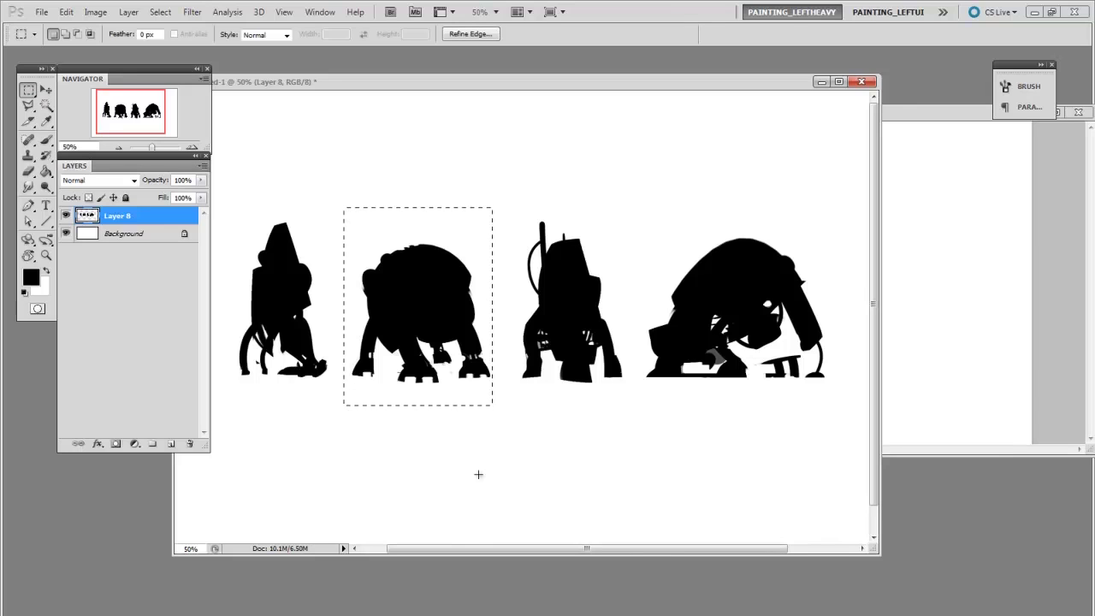
left_click(957, 303)
key("ctrl+v")
key("f")
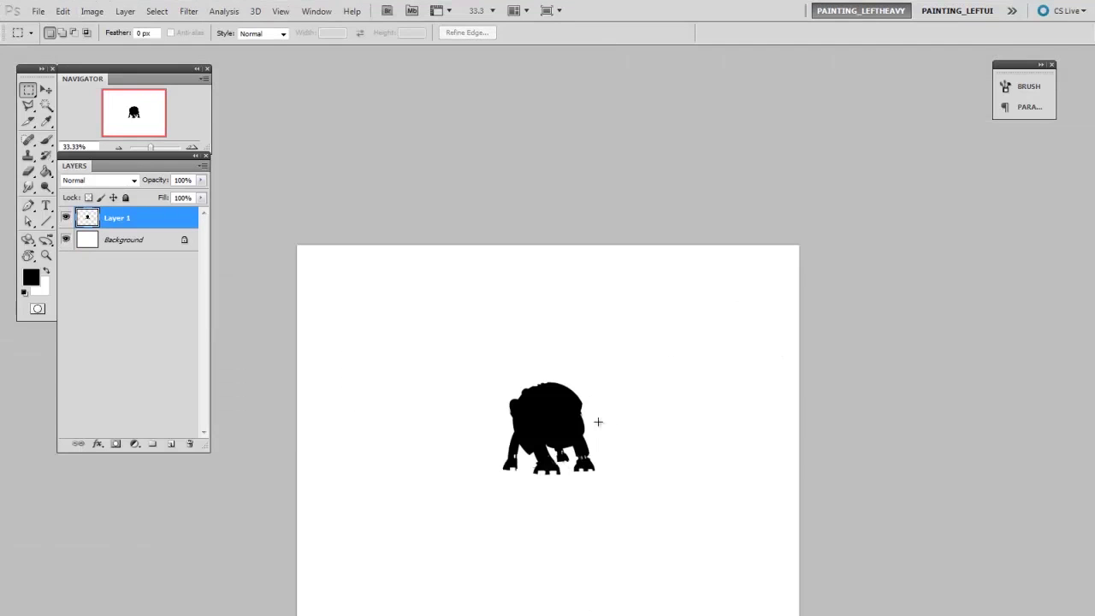
Move the pasted silhouette to the upper-left area of the canvas
left_click_drag(555, 415, 503, 261)
key("ctrl+plus")
left_click_drag(616, 361, 689, 410)
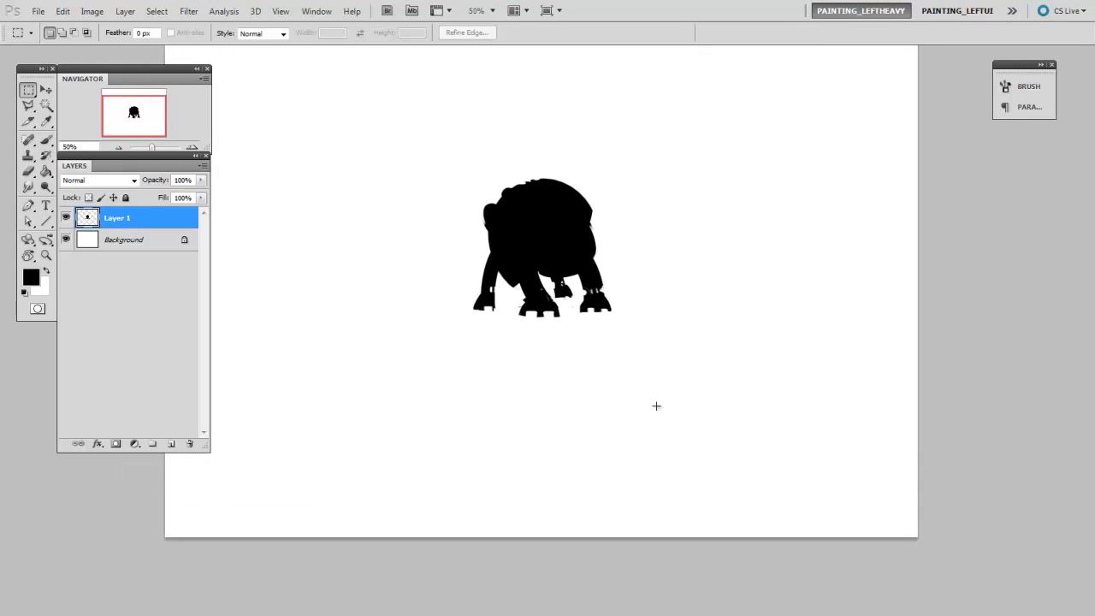
key("v")
left_click_drag(586, 295, 392, 267)
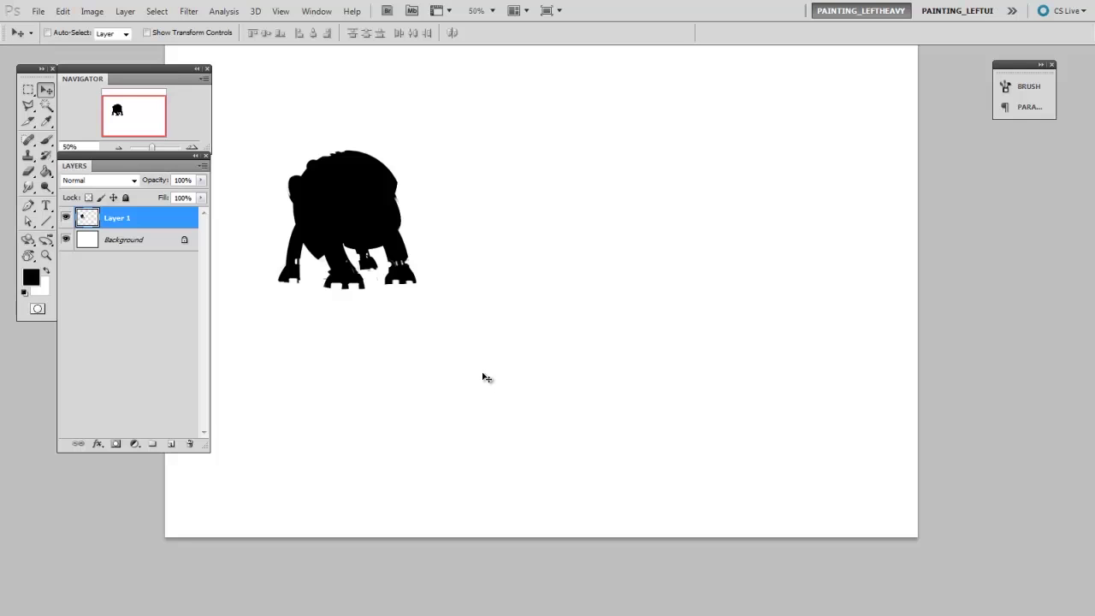
Duplicate the silhouette into two rows of four and merge the copies into one layer
left_click_drag(388, 328, 642, 274)
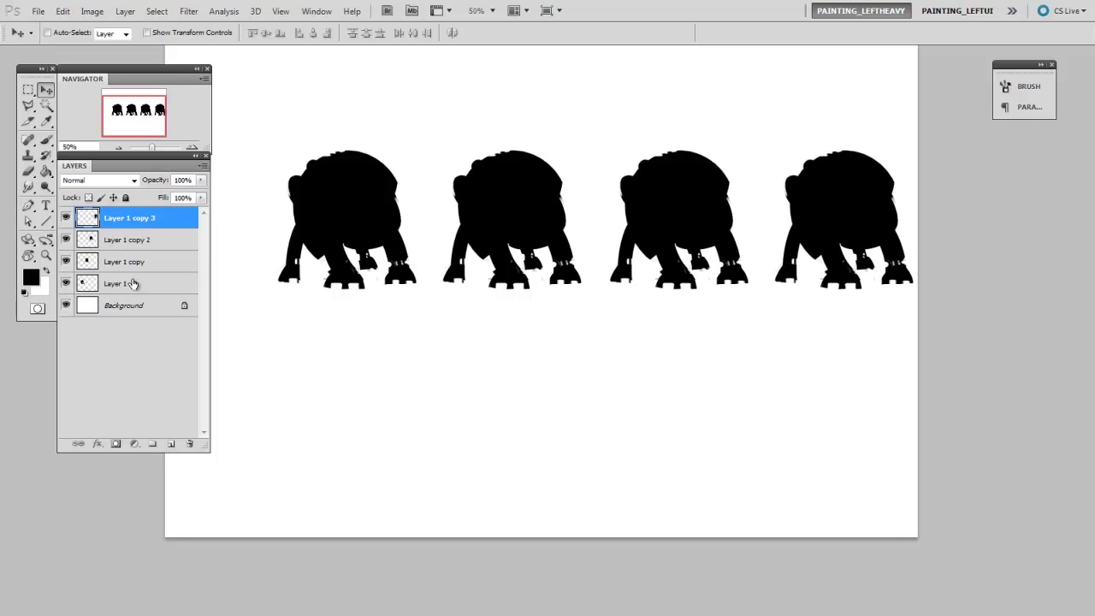
left_click_drag(685, 211, 684, 374)
key("ctrl+e")
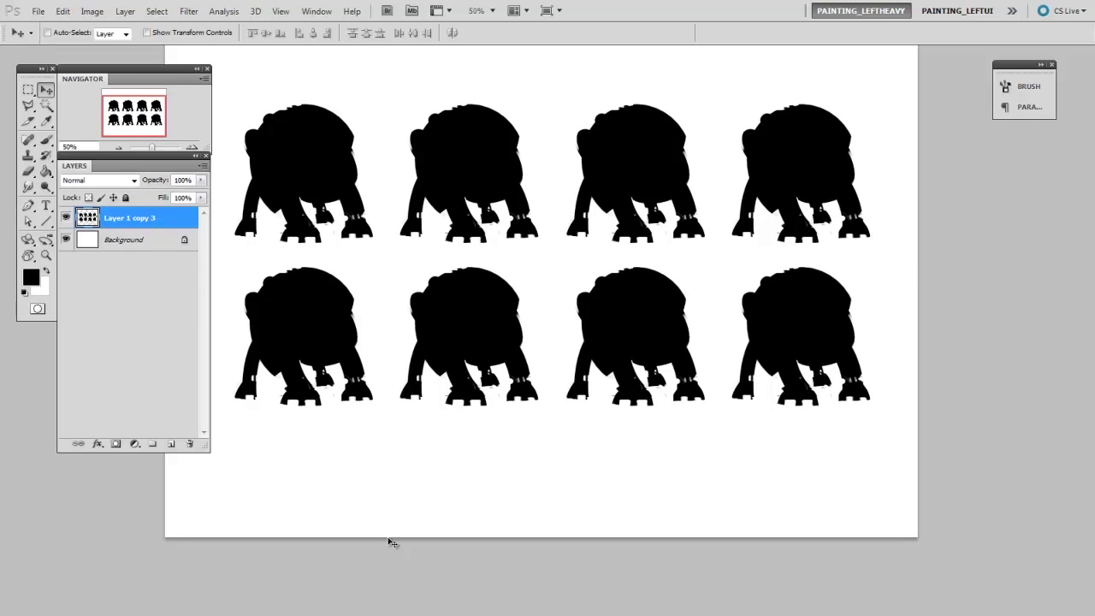
Load the silhouettes as a selection and create a layer group masked by it
left_click(89, 220, "ctrl")
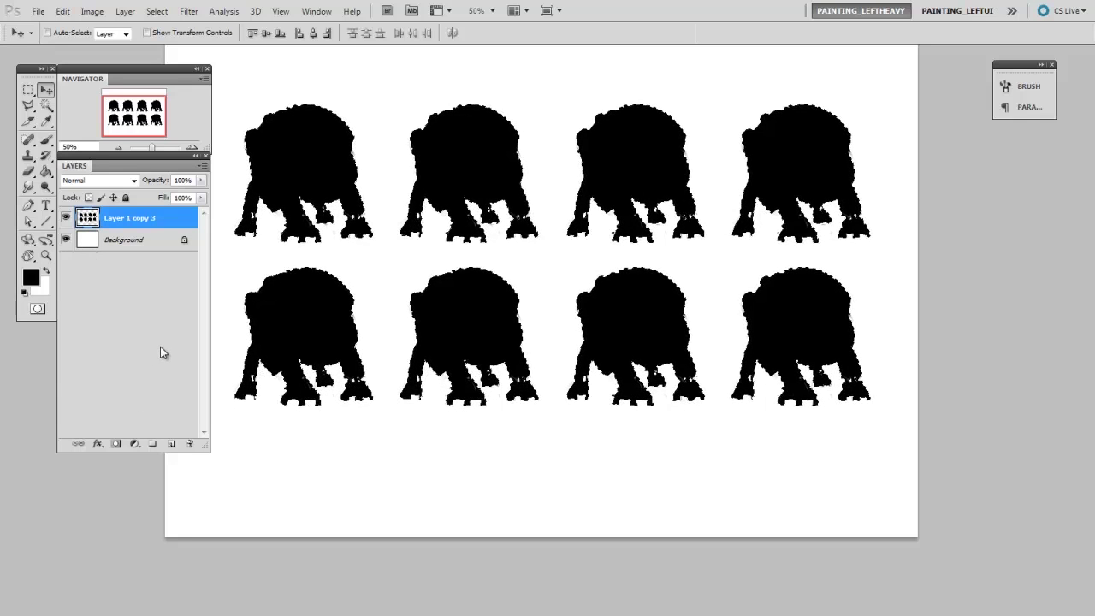
left_click(153, 444)
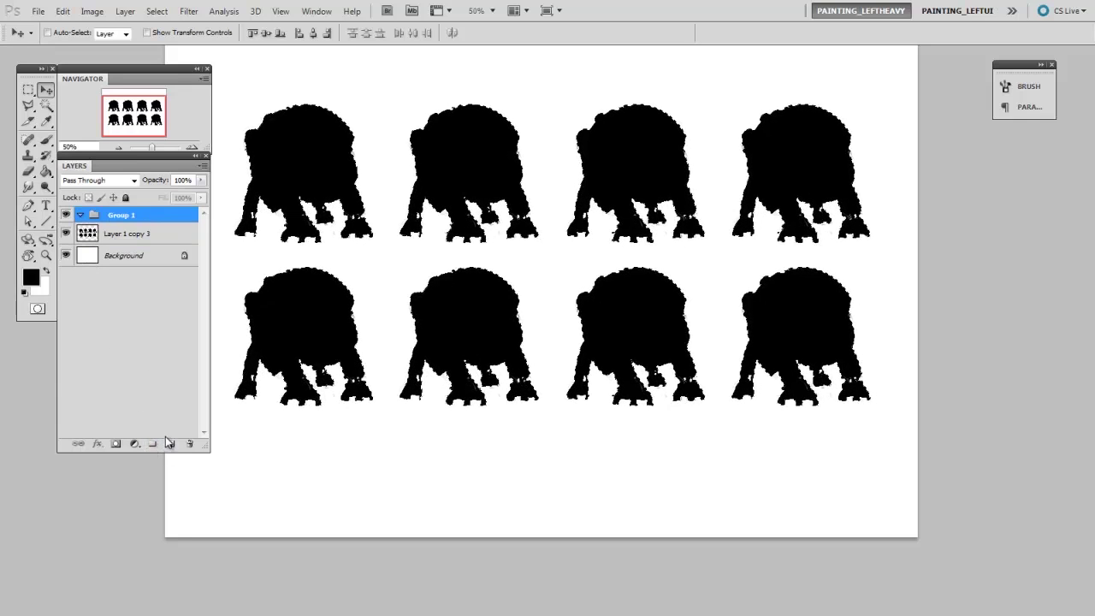
left_click(116, 444)
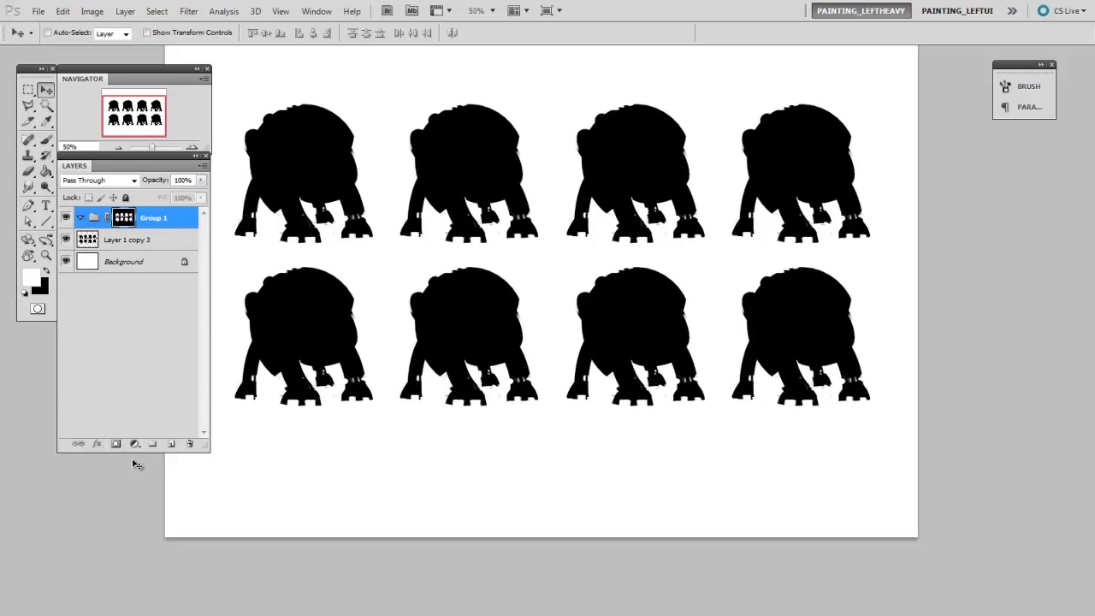
Move the silhouettes layer into the masked group
left_click(138, 239)
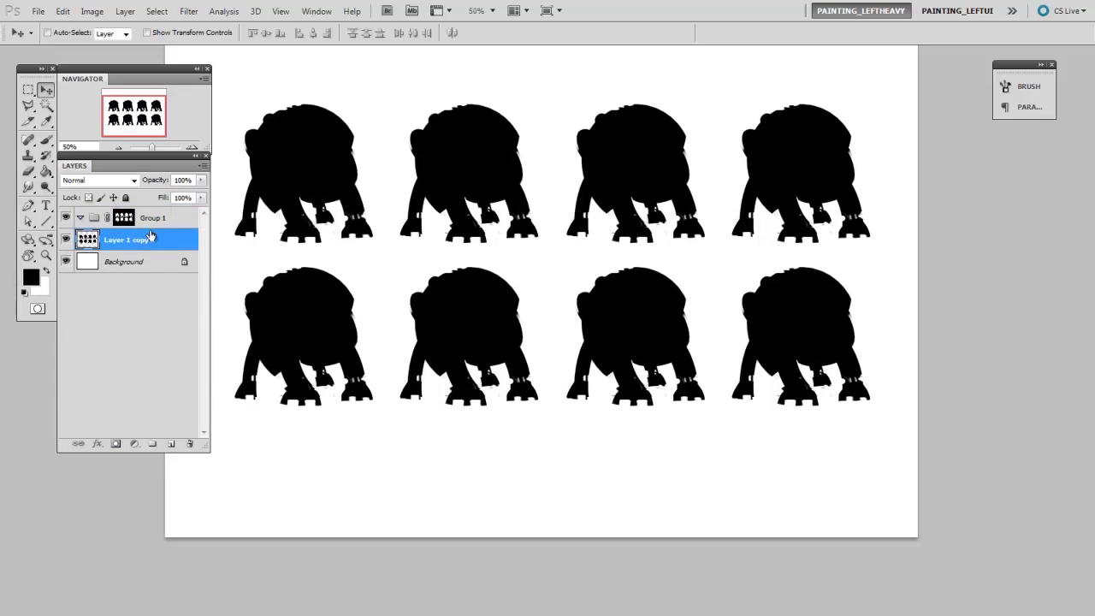
left_click_drag(150, 236, 159, 223)
left_click(159, 224)
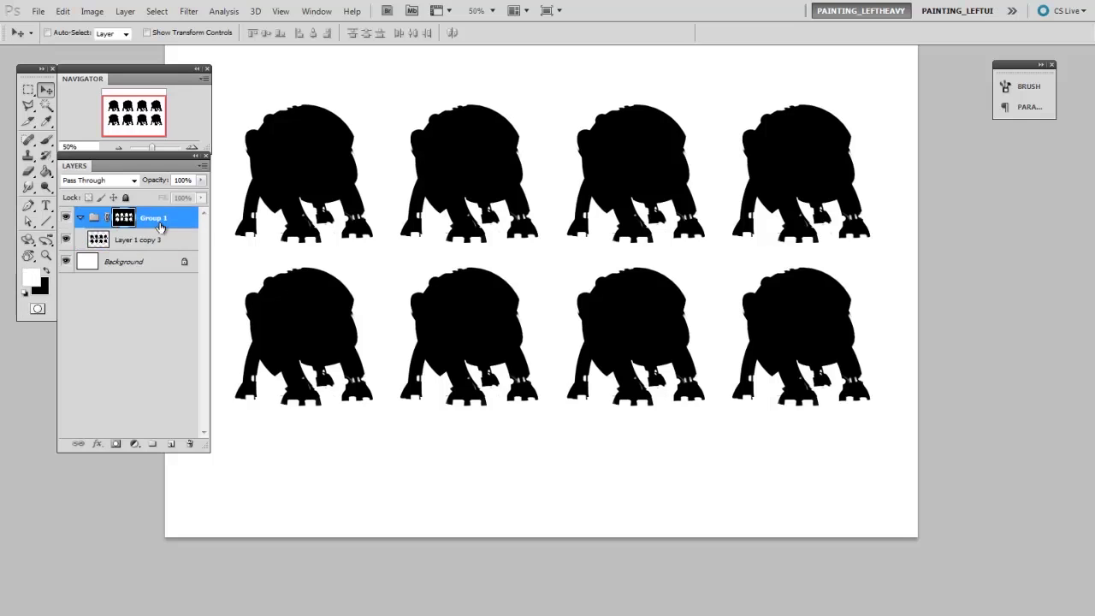
Add two new layers inside the masked group and choose a hard round brush
key("ctrl+shift+alt+n")
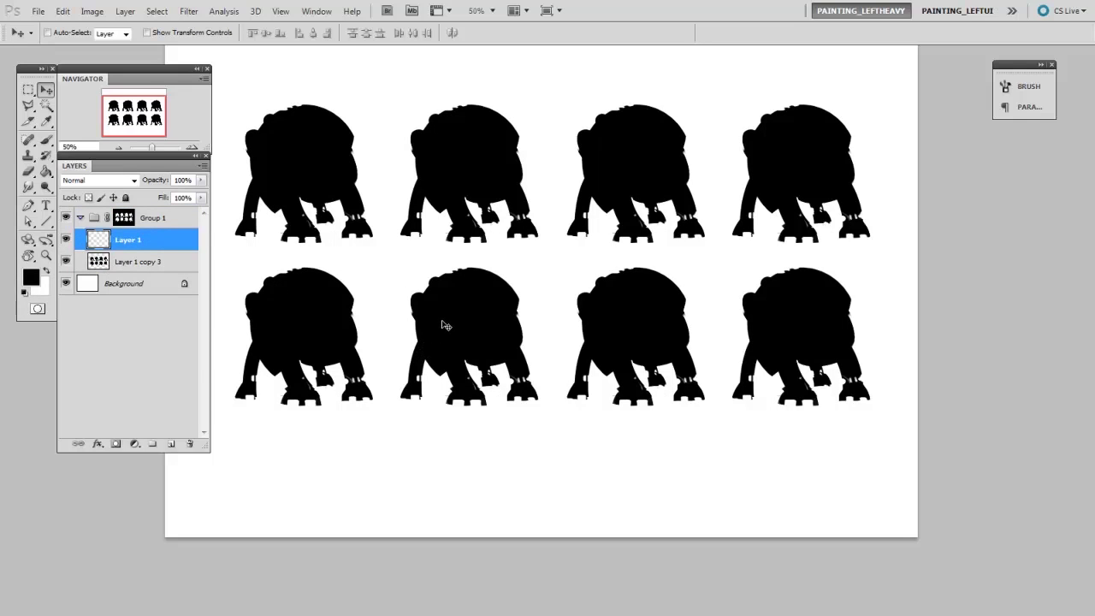
key("ctrl+shift+alt+n")
key("b")
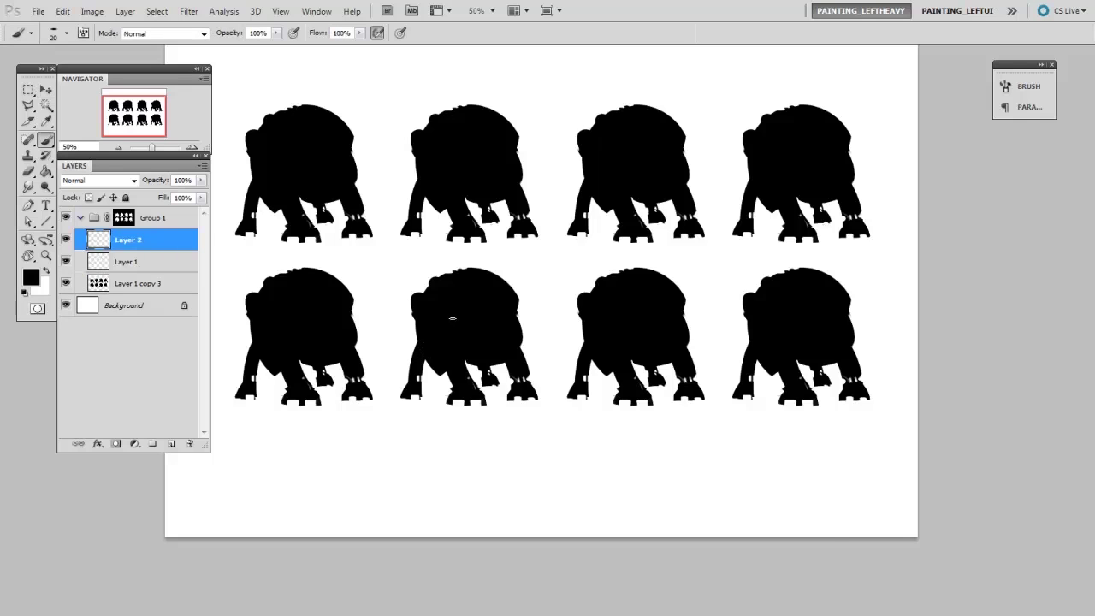
right_click(452, 317)
left_click(520, 399)
left_click(433, 326)
Set the foreground colour to red ed4848 and reduce the brush size to 45 px
key("n")
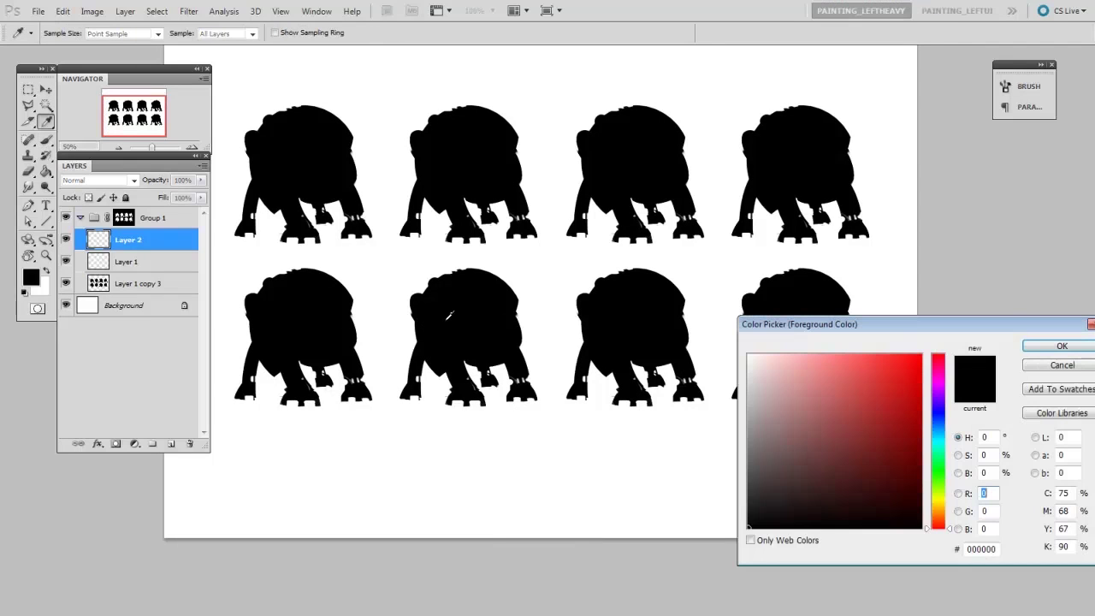
mouse_move(790, 440)
left_mouse_down()
mouse_move(885, 376)
mouse_move(860, 370)
left_mouse_up()
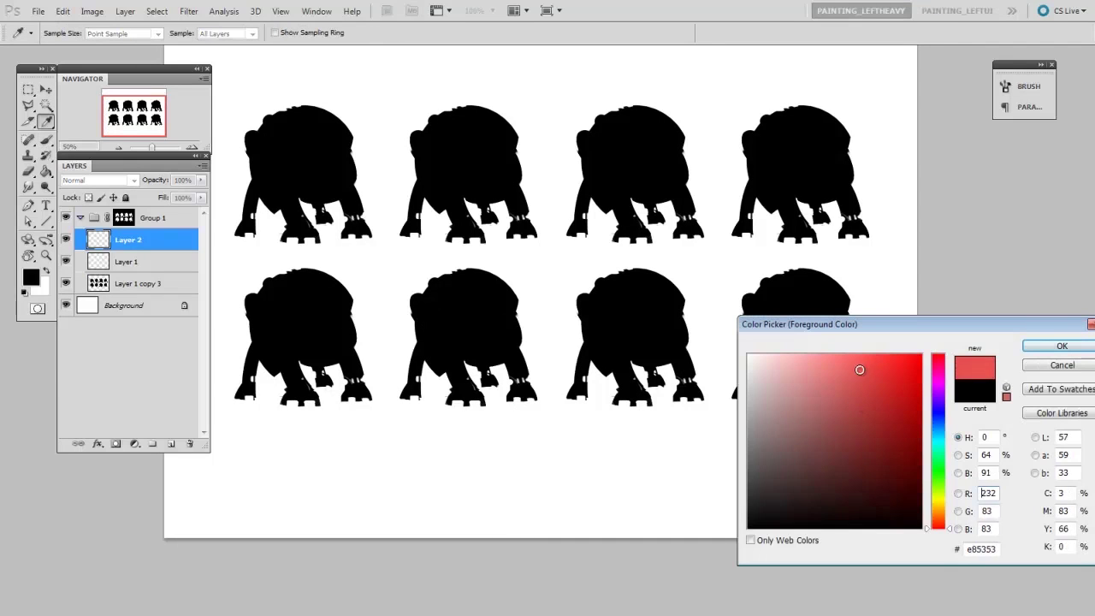
left_click(1031, 346)
key("bracketleft")
key("bracketleft")
key("bracketleft")
key("bracketleft")
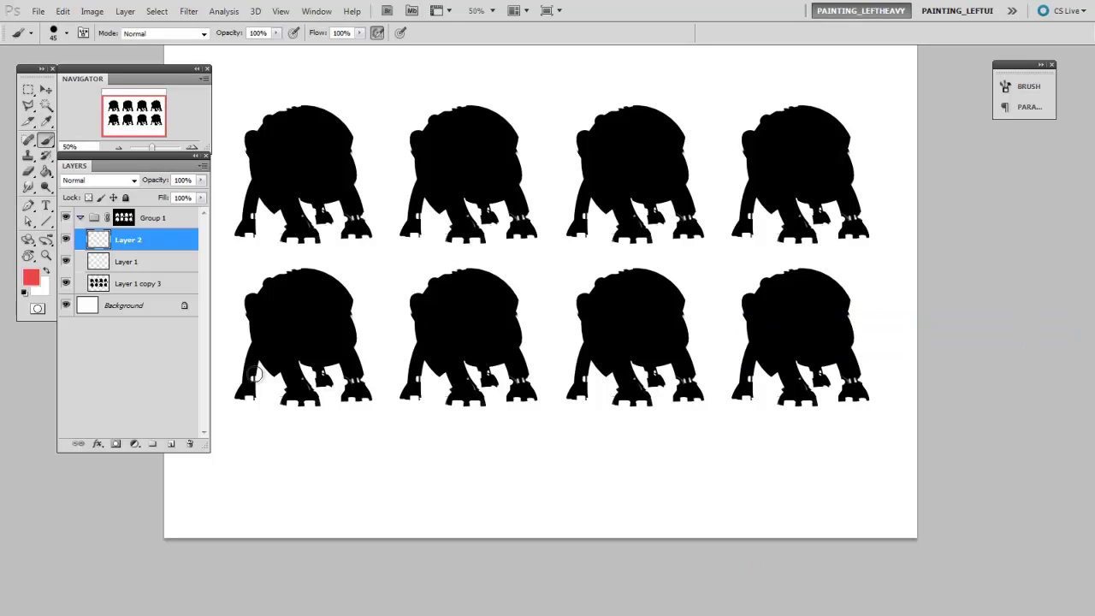
Paint diagonal red test strokes across all the silhouettes on Layer 2, and delete that layer
left_click_drag(246, 382, 385, 119)
left_click_drag(455, 105, 304, 405)
mouse_move(344, 402)
left_mouse_down()
mouse_move(619, 117)
mouse_move(648, 106)
left_mouse_up()
left_click_drag(660, 108, 460, 404)
mouse_move(479, 400)
left_mouse_down()
mouse_move(682, 203)
mouse_move(590, 425)
mouse_move(747, 411)
mouse_move(711, 484)
left_mouse_up()
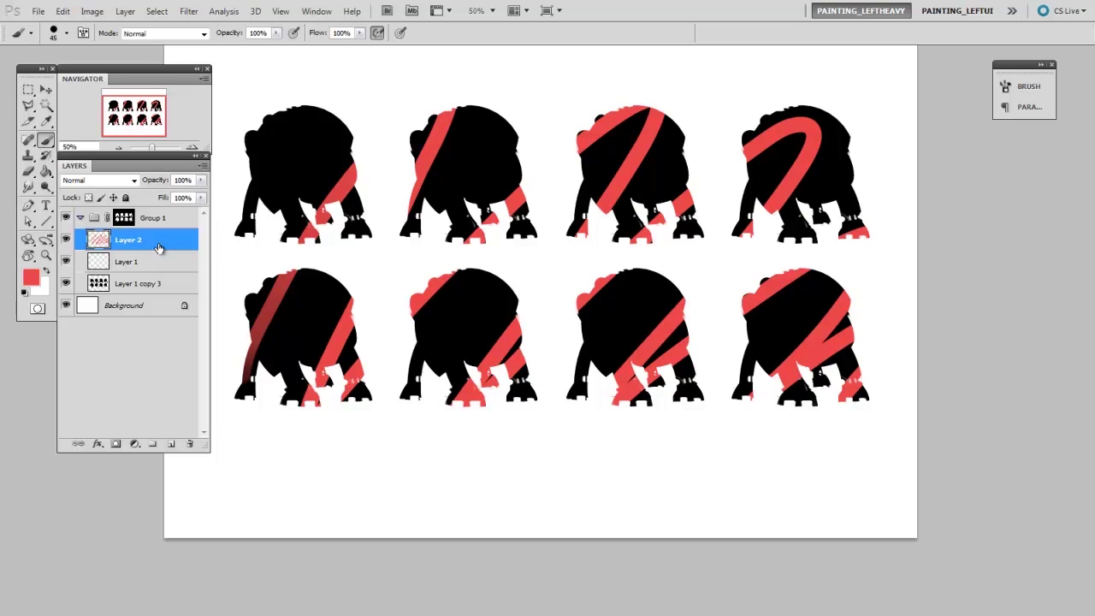
mouse_move(160, 247)
left_mouse_down()
mouse_move(159, 389)
mouse_move(190, 445)
left_mouse_up()
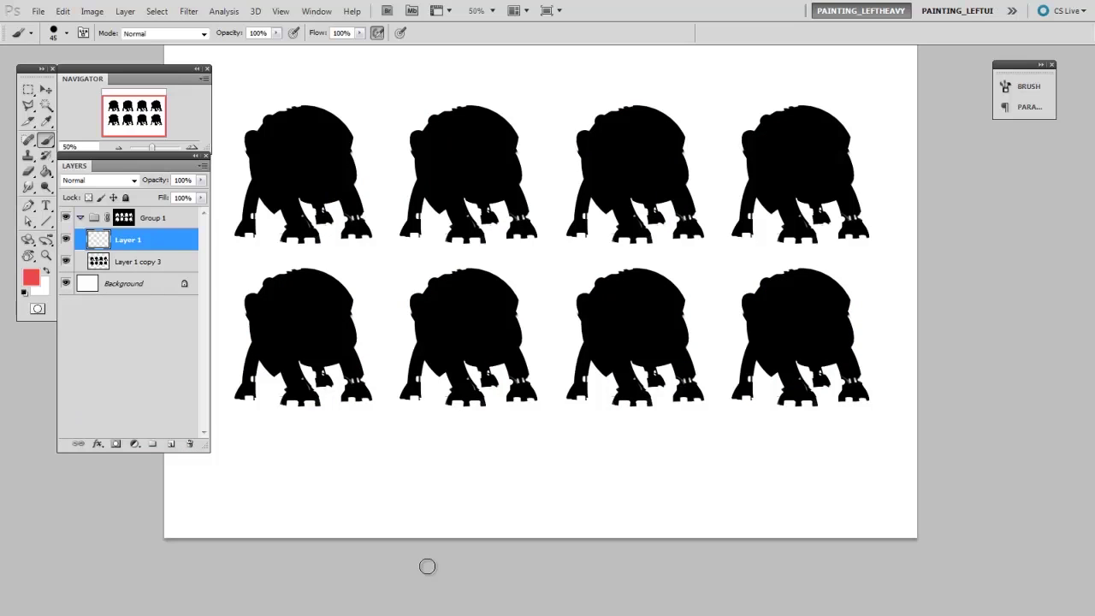
Set the foreground colour to a light neutral grey
key("n")
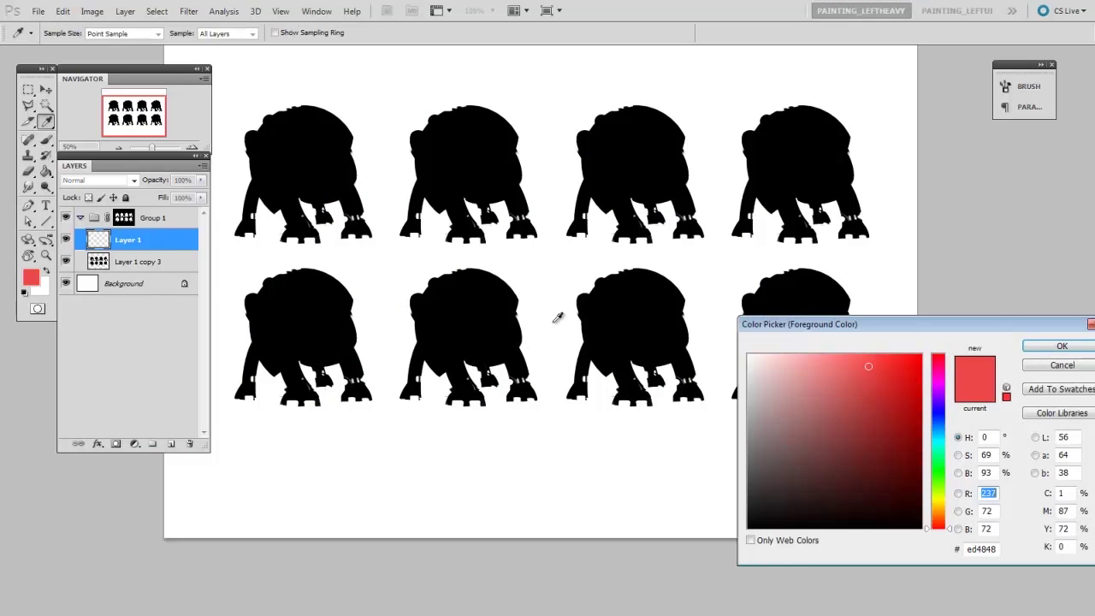
left_click_drag(763, 395, 729, 440)
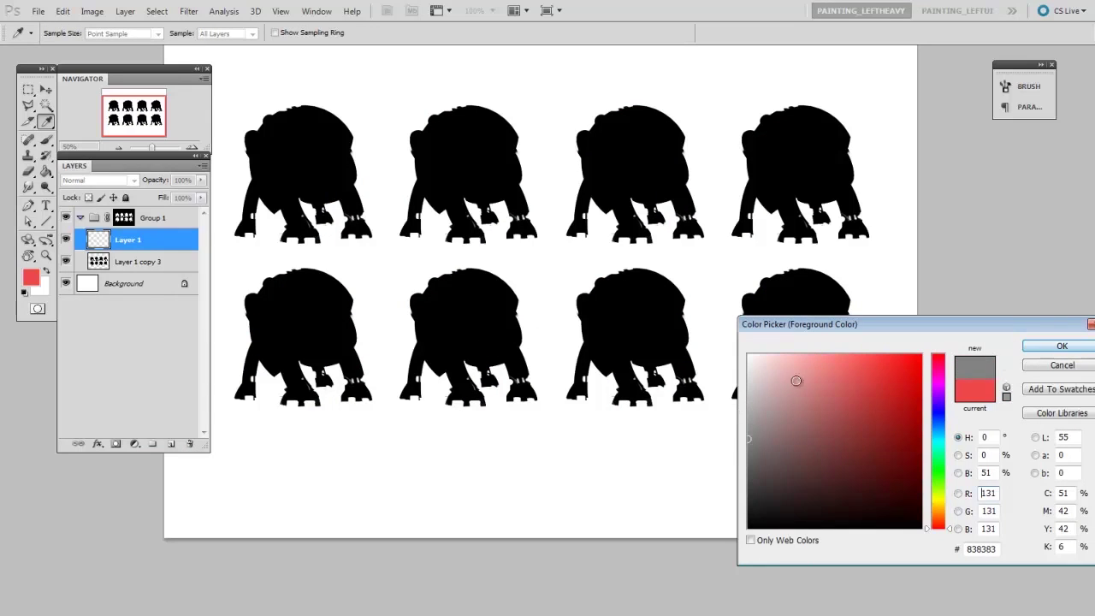
left_click_drag(755, 403, 733, 406)
left_click(1059, 346)
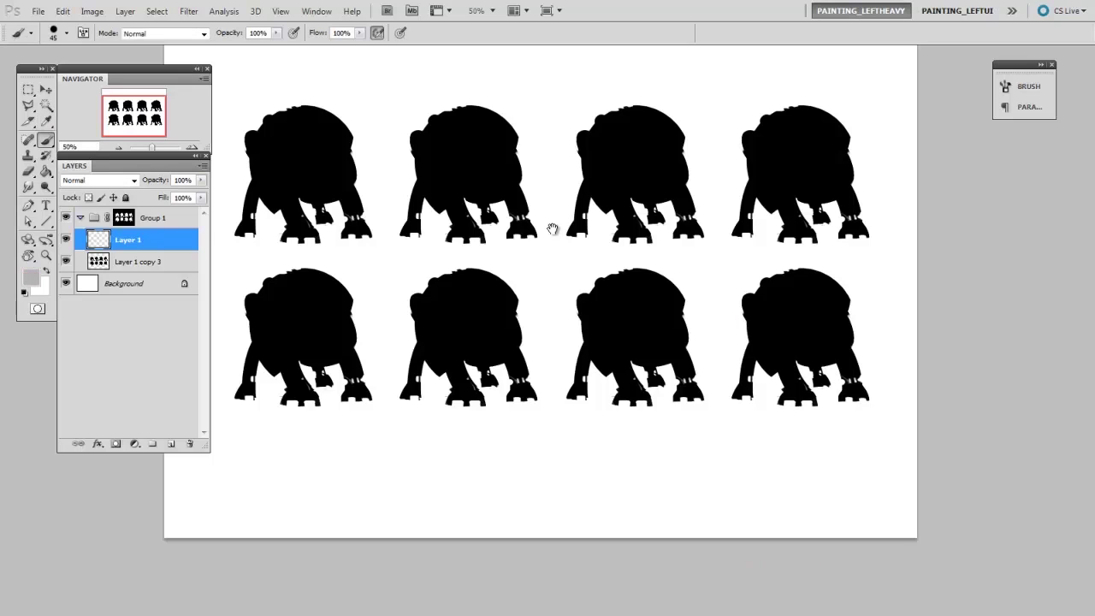
Paint grey bands with an enlarged brush along the left side and front leg of the first upper silhouette
left_click_drag(552, 227, 628, 283)
key("ctrl+plus")
mouse_move(468, 219)
left_mouse_down()
mouse_move(435, 186)
mouse_move(473, 275)
left_mouse_up()
key("bracketright")
key("bracketright")
key("bracketright")
key("bracketright")
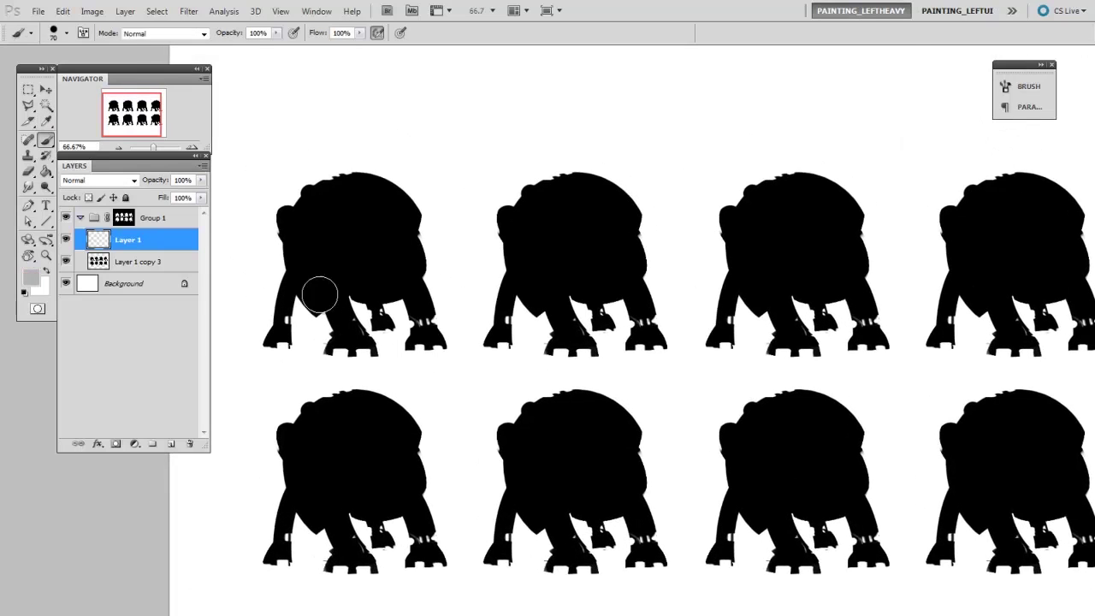
left_click(350, 337)
left_click_drag(308, 263, 299, 190)
left_click_drag(356, 333, 317, 171)
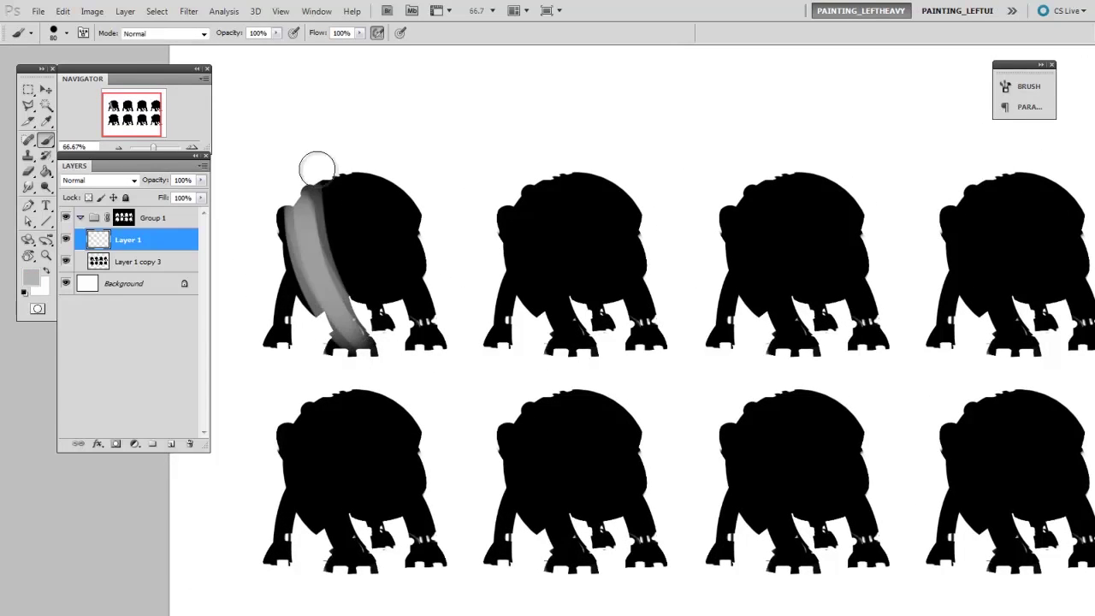
Give the eraser an enlarged hard round tip and erase the grey over the first silhouette's front foot
key("e")
right_click(332, 264)
left_click(396, 346)
left_click(321, 367)
key("bracketright")
key("bracketright")
key("bracketright")
key("bracketright")
mouse_move(360, 337)
left_mouse_down()
mouse_move(360, 314)
mouse_move(342, 327)
left_mouse_up()
Paint grey panels on the first silhouette's body and right side
key("b")
mouse_move(394, 184)
left_mouse_down()
mouse_move(398, 299)
mouse_move(381, 193)
left_mouse_up()
key("e")
key("b")
mouse_move(374, 239)
left_mouse_down()
mouse_move(379, 217)
mouse_move(384, 232)
mouse_move(368, 197)
mouse_move(350, 264)
mouse_move(401, 261)
left_mouse_up()
Reduce the eraser to 30 px and carve dark gaps between the first silhouette's grey panels
key("e")
key("bracketleft")
key("bracketleft")
key("bracketleft")
key("bracketleft")
key("bracketleft")
key("bracketleft")
key("bracketleft")
left_click_drag(314, 192, 320, 212)
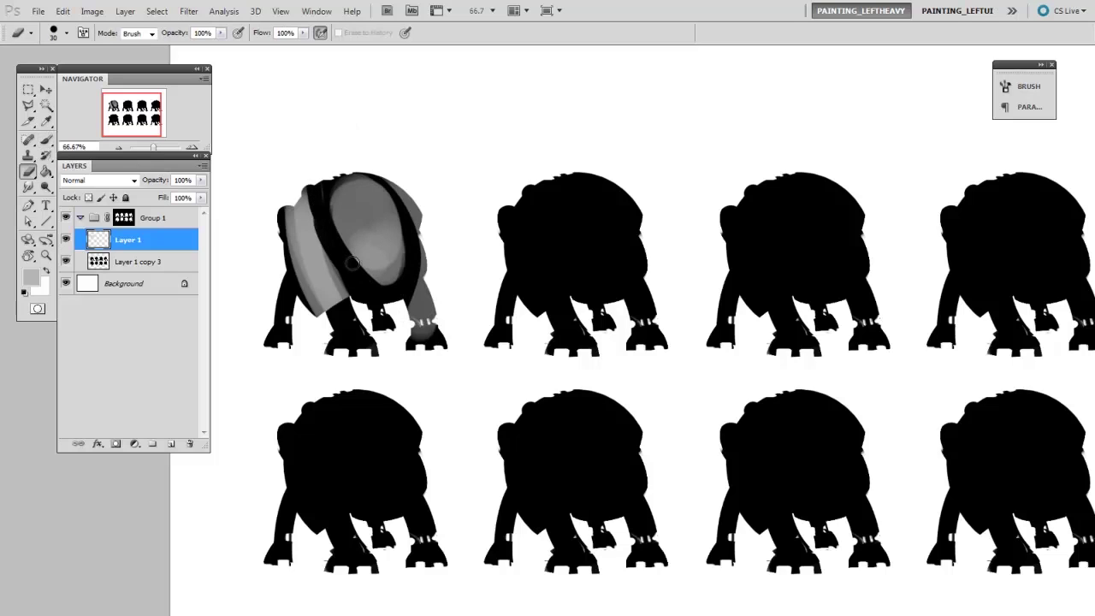
mouse_move(344, 299)
left_mouse_down()
mouse_move(320, 321)
mouse_move(359, 339)
mouse_move(360, 358)
mouse_move(322, 321)
mouse_move(349, 304)
left_mouse_up()
Trim the grey around the first silhouette's feet with the eraser
key("b")
key("e")
key("bracketleft")
key("bracketleft")
key("bracketright")
mouse_move(339, 346)
left_mouse_down()
mouse_move(369, 386)
mouse_move(428, 341)
left_mouse_up()
Paint grey across the second upper silhouette's feet and trim its right side with a larger eraser
key("b")
mouse_move(547, 342)
left_mouse_down()
mouse_move(624, 215)
mouse_move(652, 344)
left_mouse_up()
key("e")
key("bracketright")
key("bracketright")
key("bracketright")
mouse_move(610, 255)
left_mouse_down()
mouse_move(587, 249)
mouse_move(606, 237)
mouse_move(621, 252)
mouse_move(614, 242)
mouse_move(593, 285)
mouse_move(623, 278)
left_mouse_up()
Erase fine detail beside the second upper silhouette's front leg with a smaller eraser
key("b")
key("bracketleft")
key("bracketleft")
key("e")
key("bracketleft")
key("bracketleft")
key("bracketleft")
left_click_drag(521, 297, 525, 317)
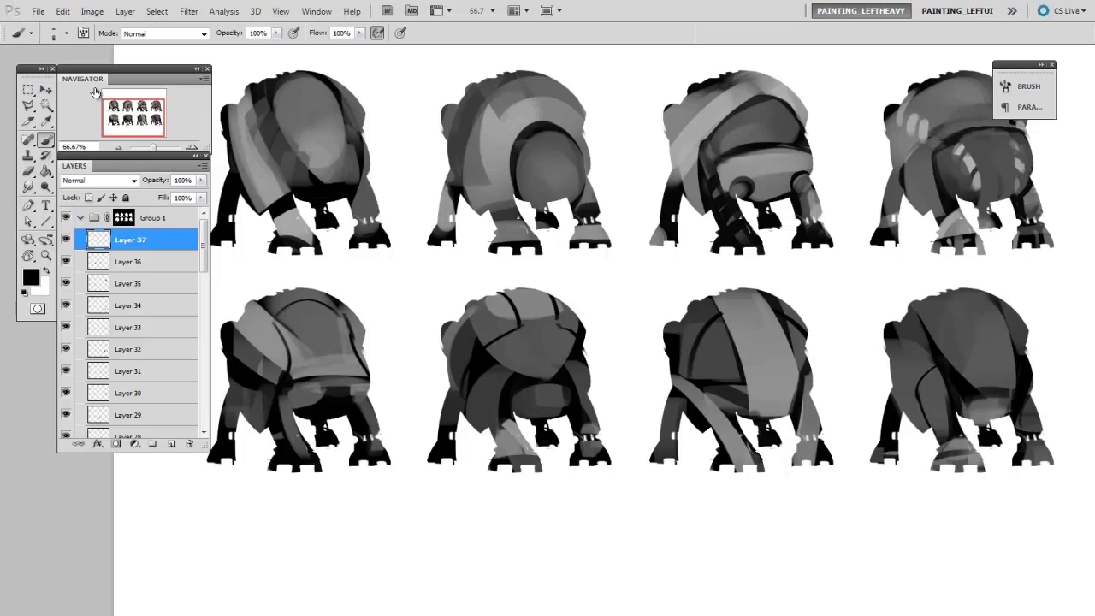
Load the group mask as a selection and marquee the second column of robot designs
left_click(125, 219, "ctrl")
left_click(29, 89)
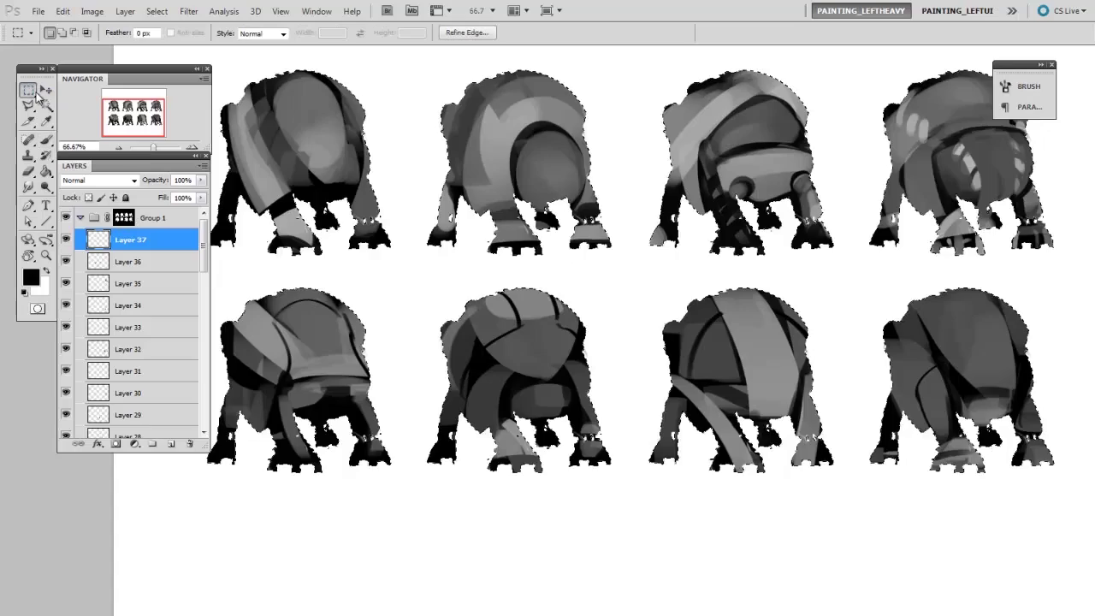
left_click_drag(405, 63, 631, 599)
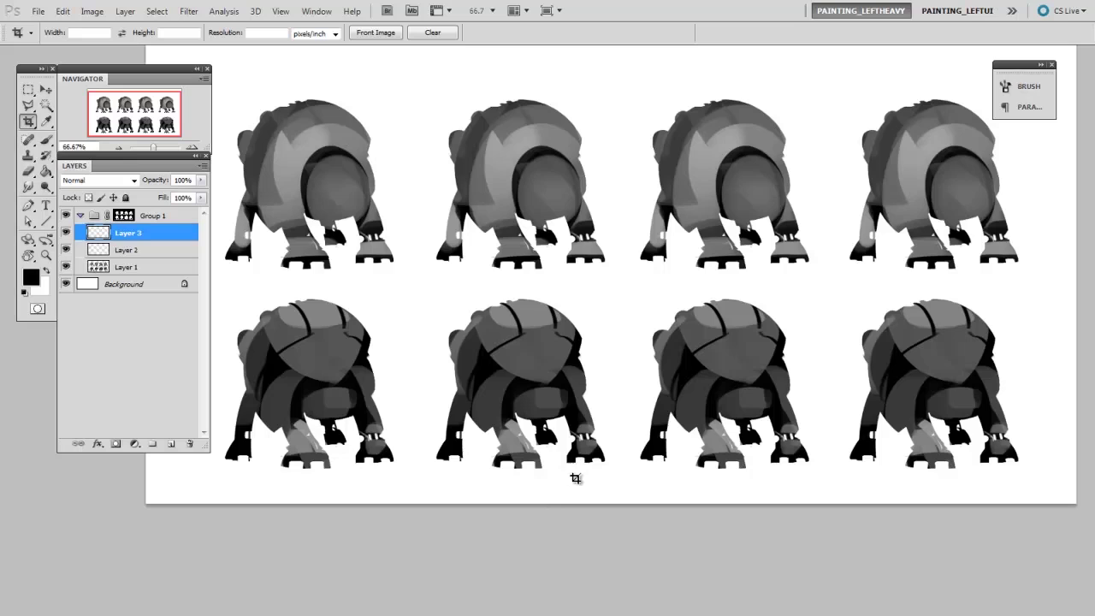
Add a new layer at the top of the group and set up a white hard round brush at 7 px
key("ctrl+shift+alt+n")
key("b")
right_click(598, 401)
left_click(671, 479)
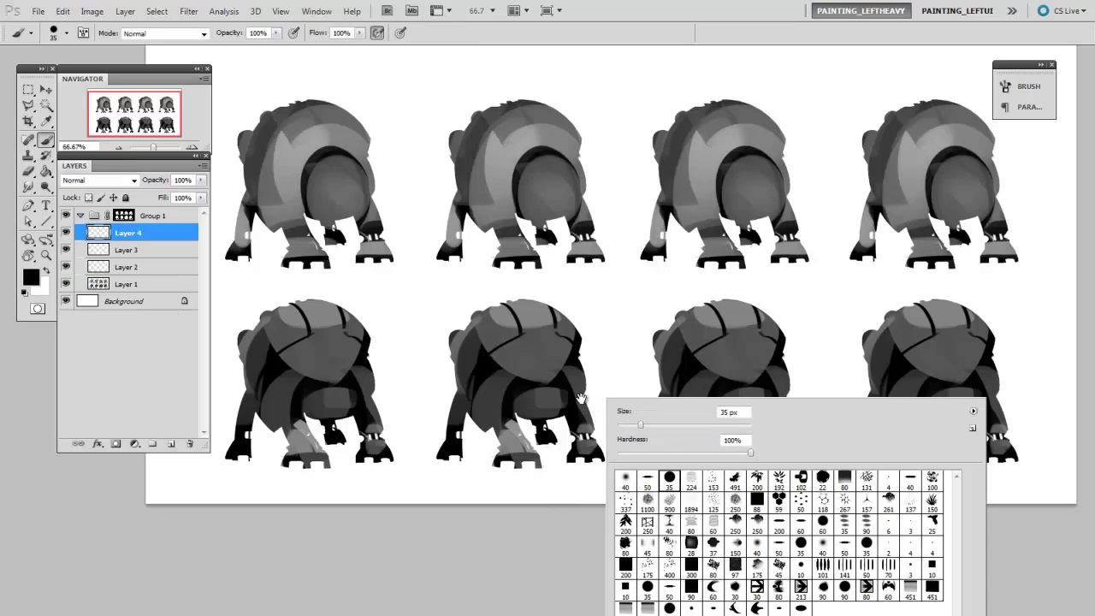
left_click(583, 399)
left_click(628, 342, "alt")
key("bracketleft")
key("bracketleft")
key("bracketleft")
key("bracketleft")
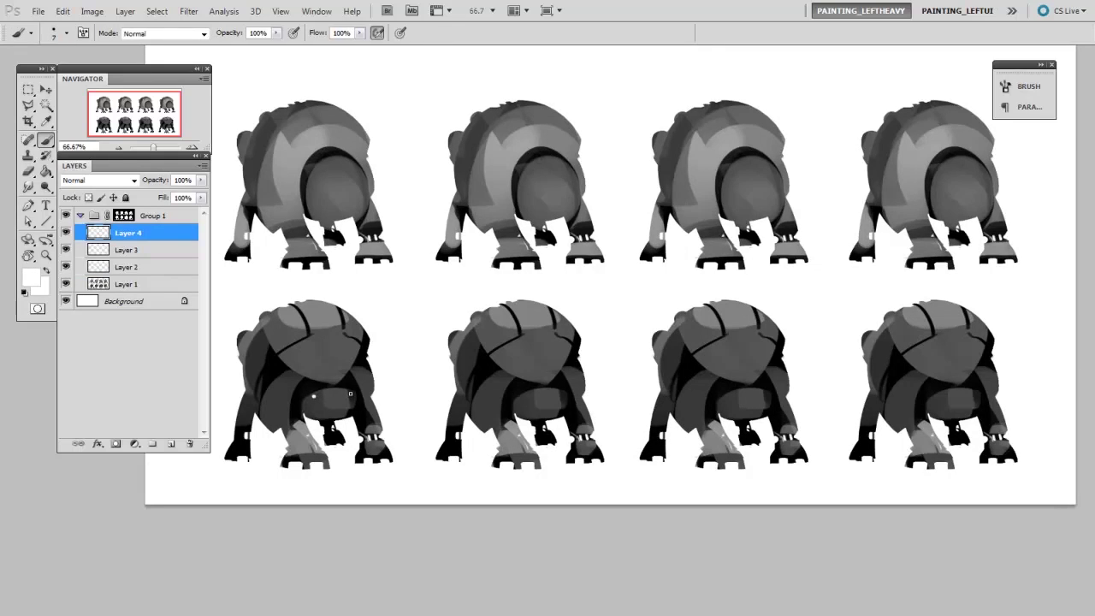
Paint white eyes on the first lower robot and short white marks along the second upper robot's dark arch
left_click(312, 399)
left_click(349, 396)
key("bracketleft")
key("bracketleft")
key("bracketleft")
key("bracketleft")
key("e")
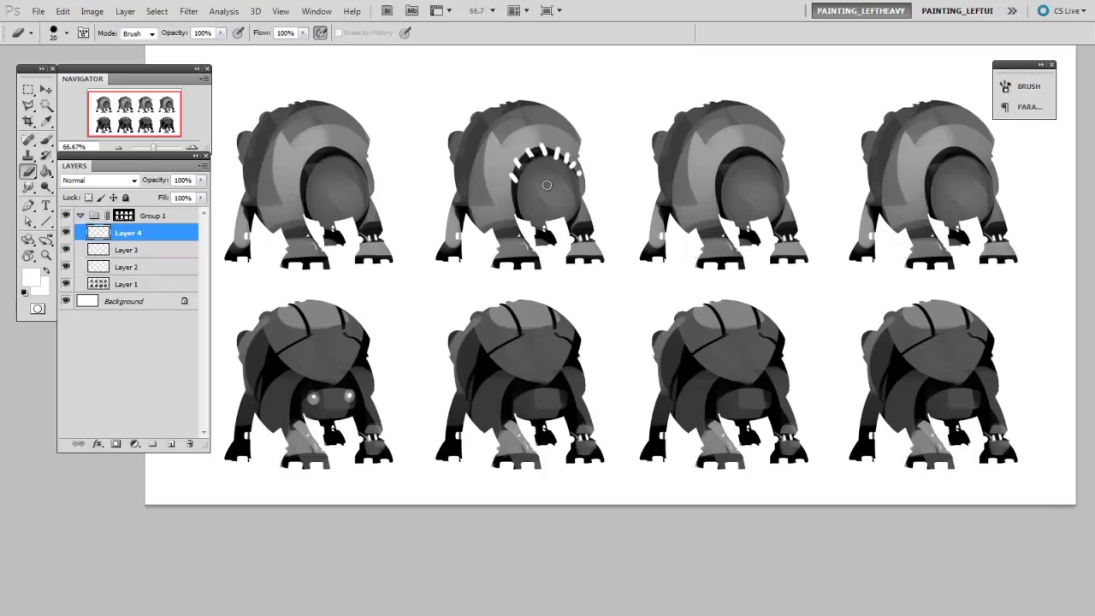
key("b")
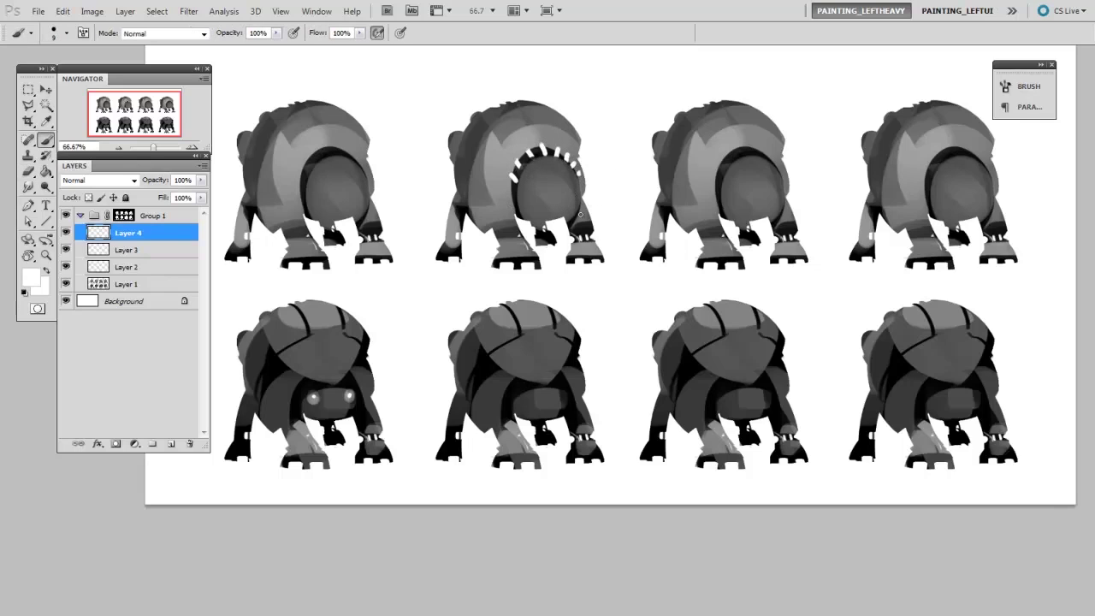
Add short white marks along both sides of the second lower robot's front armour plate
left_click_drag(486, 359, 491, 367)
key("e")
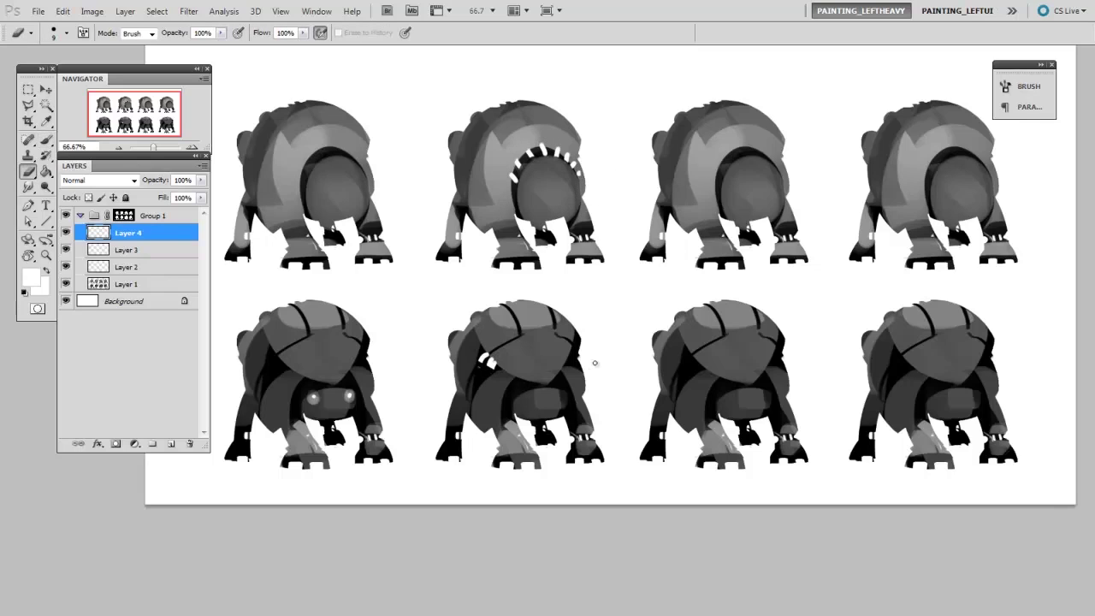
key("b")
key("e")
key("b")
Paint two large white dots on the second lower robot's head and erase into them to shape the eyes
left_click(514, 399)
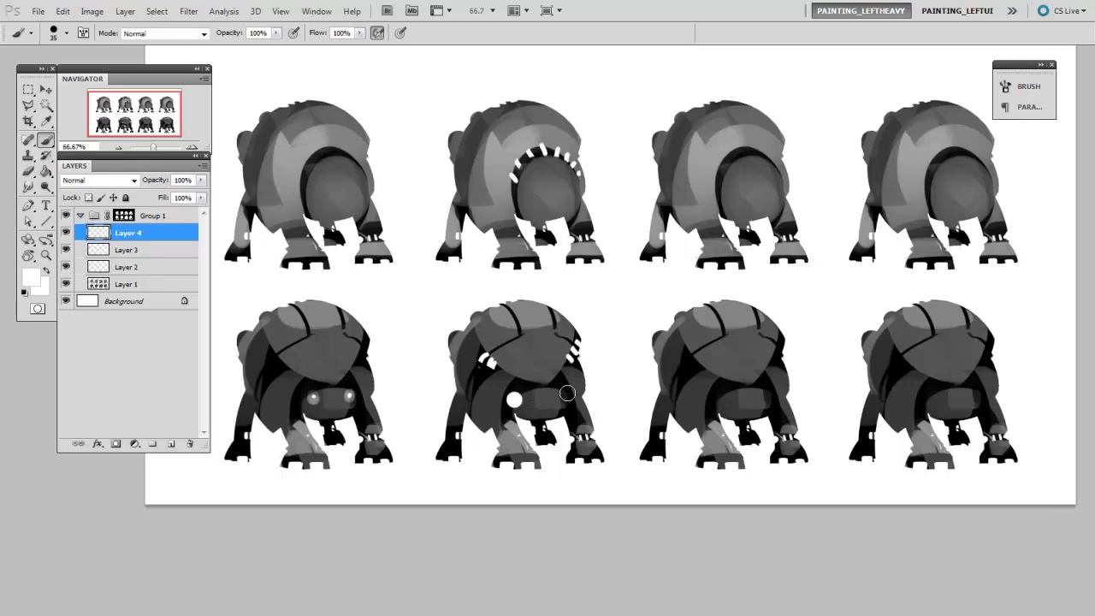
left_click(567, 396)
key("e")
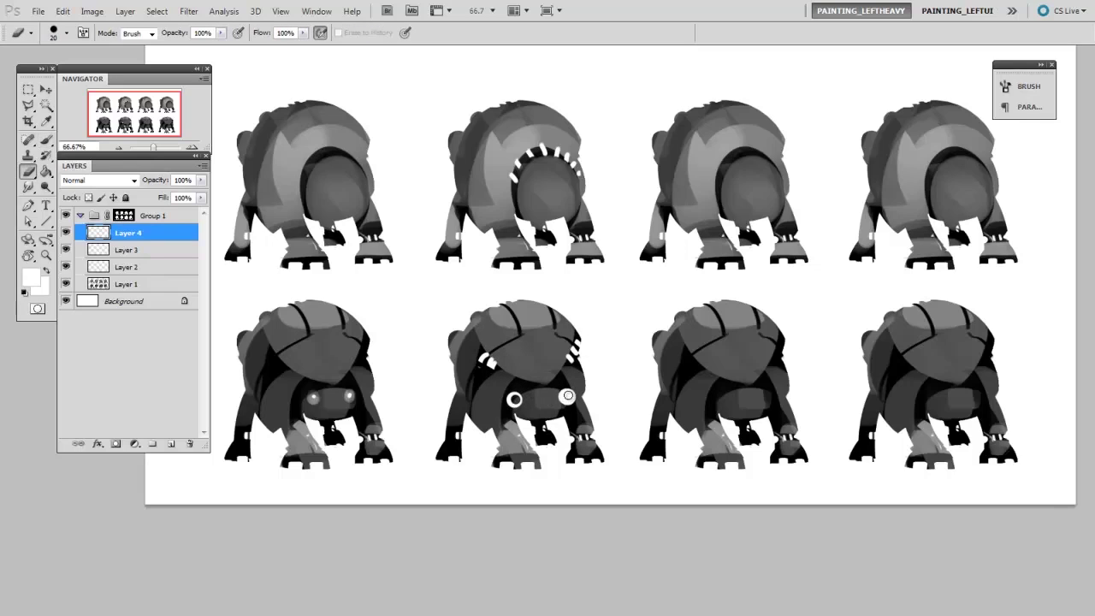
left_click(567, 396)
left_click(514, 400)
key("b")
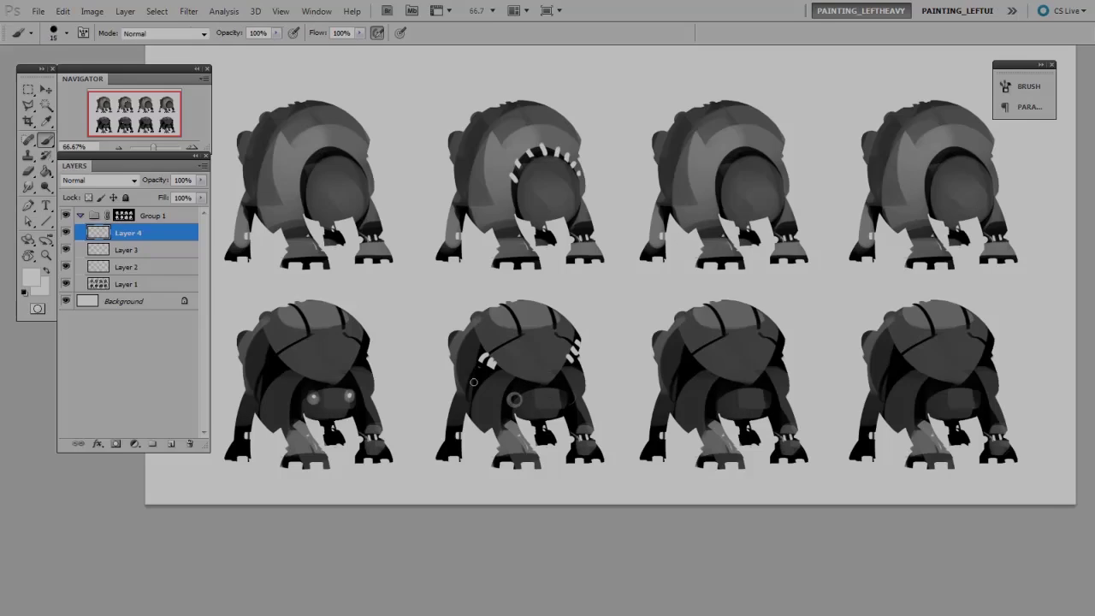